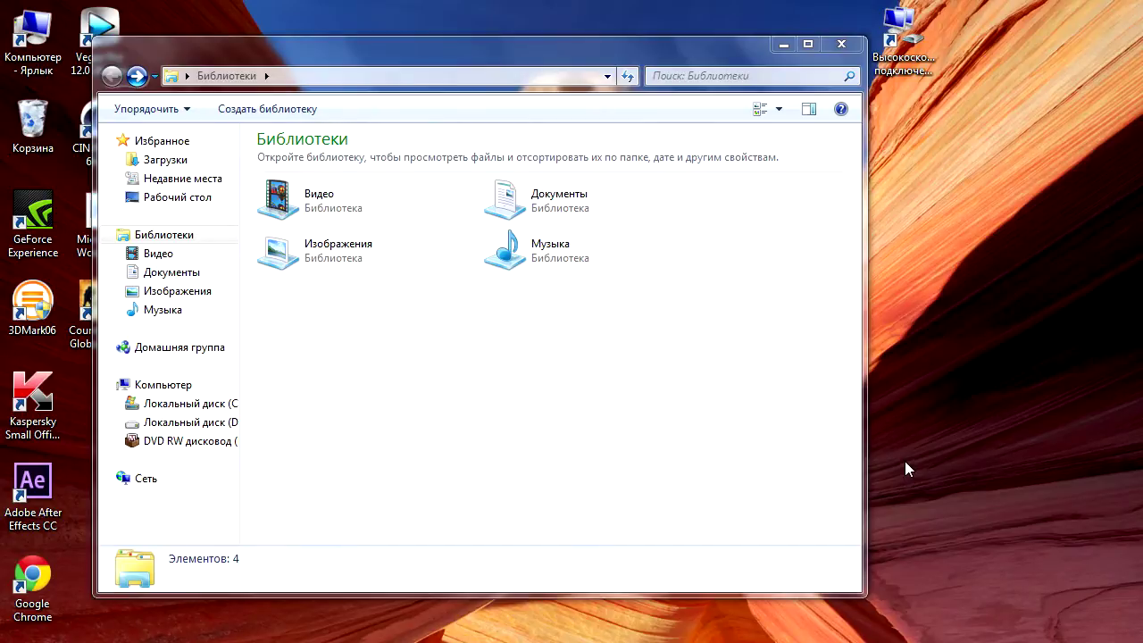
# Show the contents of Local Disk (C:) in Windows Explorer.
pyautogui.click(208, 406)
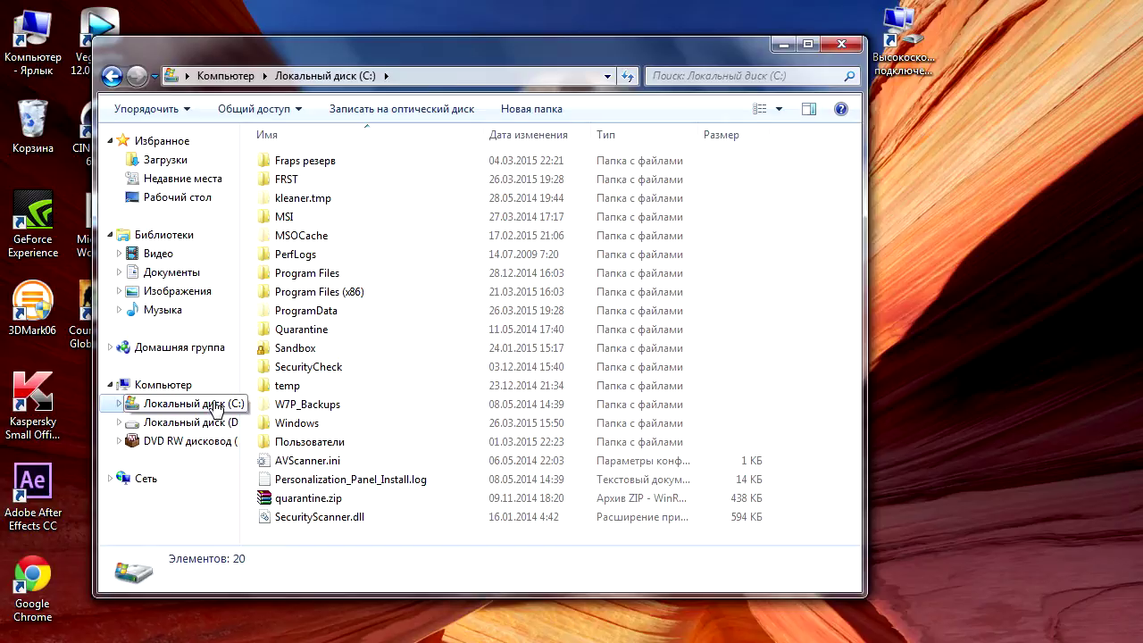
# Go through Пользователи, the user folder, AppData, Roaming, Adobe and After Effects into 12.1.
pyautogui.doubleClick(279, 440)
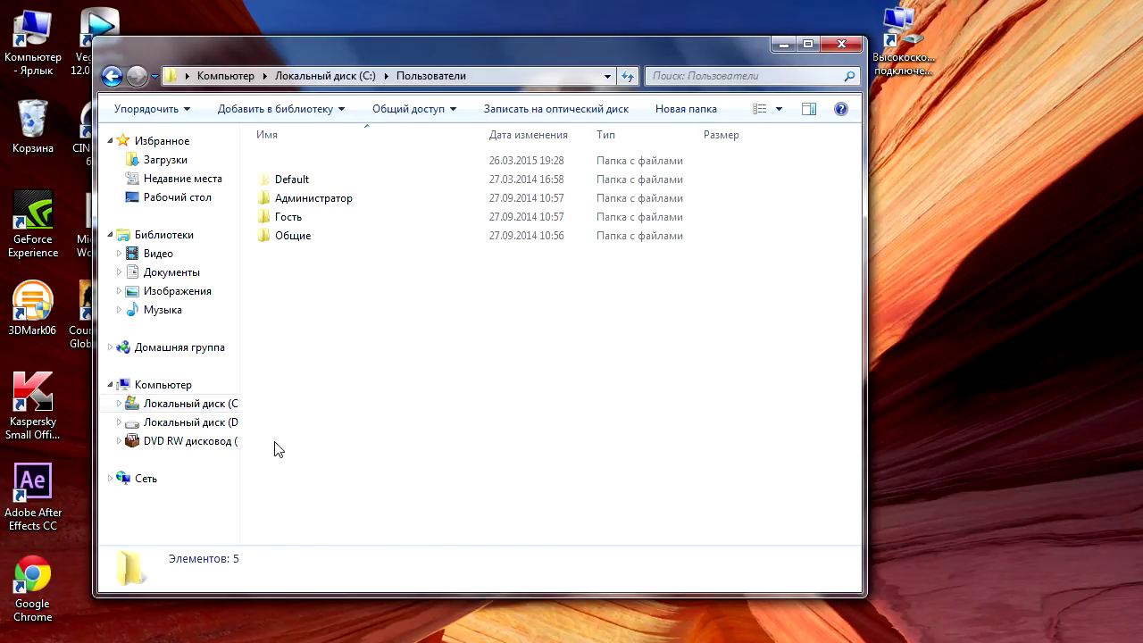
pyautogui.doubleClick(357, 163)
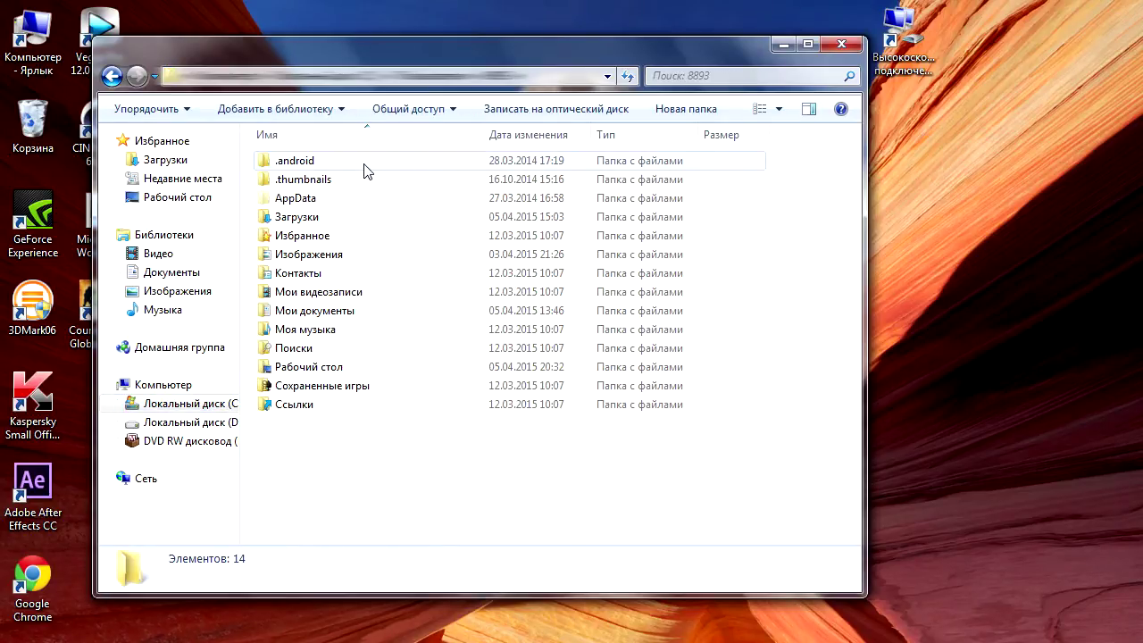
pyautogui.doubleClick(310, 204)
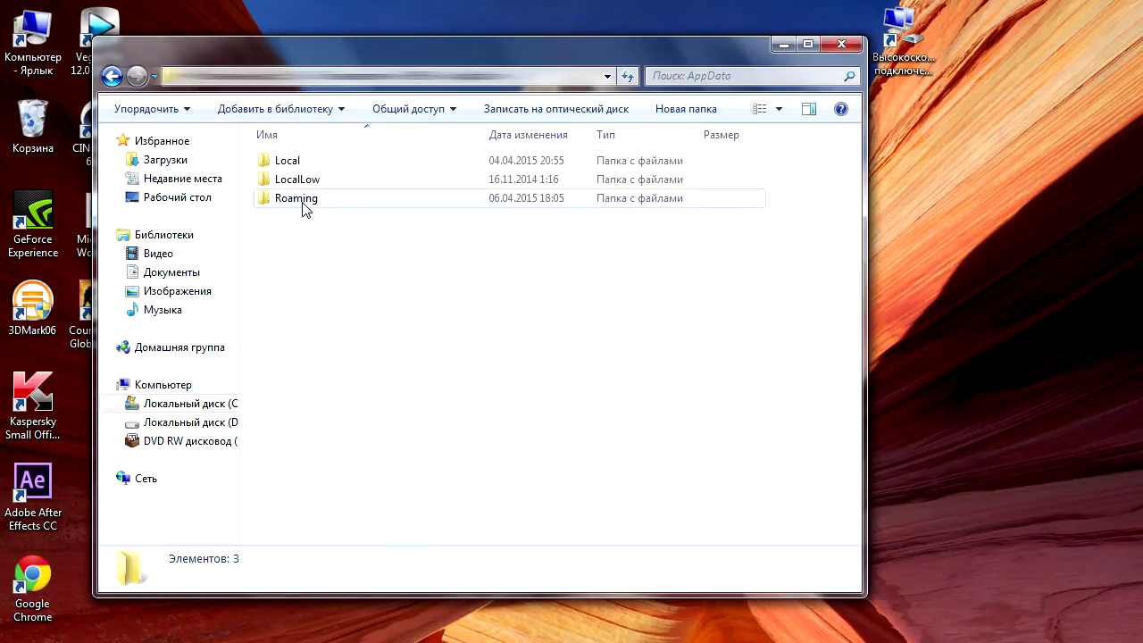
pyautogui.doubleClick(304, 203)
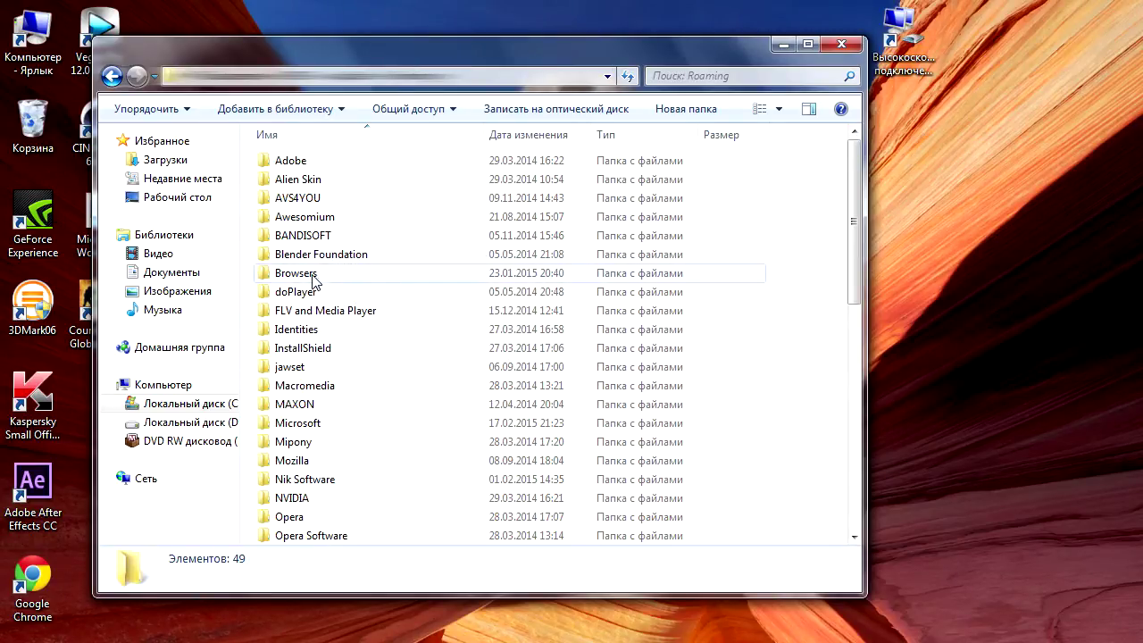
pyautogui.doubleClick(304, 163)
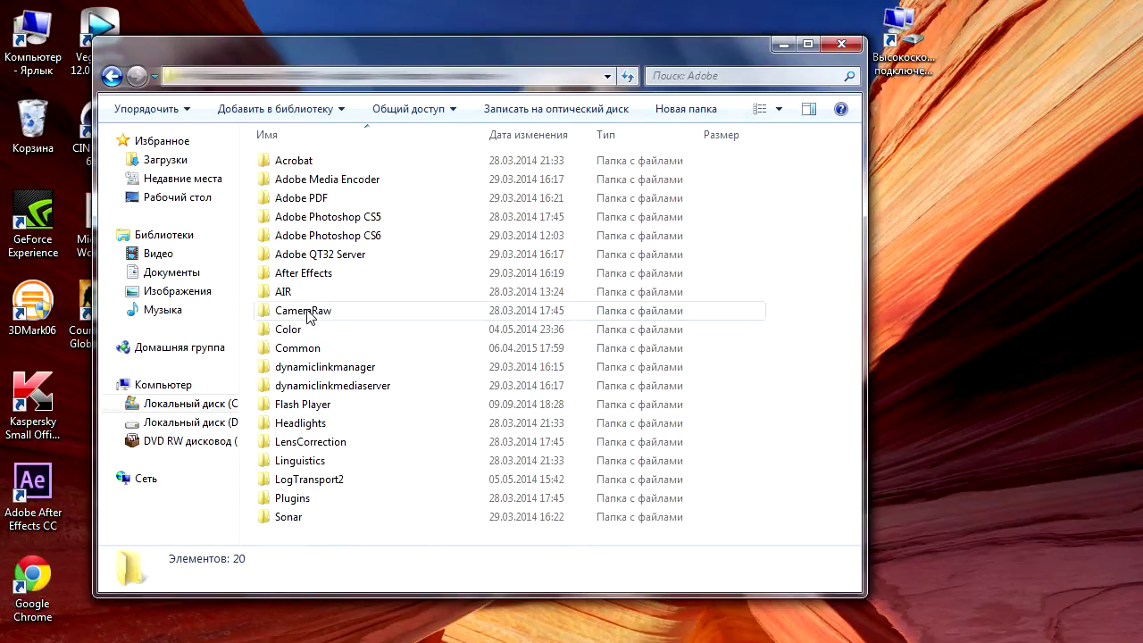
pyautogui.click(304, 277)
pyautogui.doubleClick(304, 277)
pyautogui.doubleClick(304, 182)
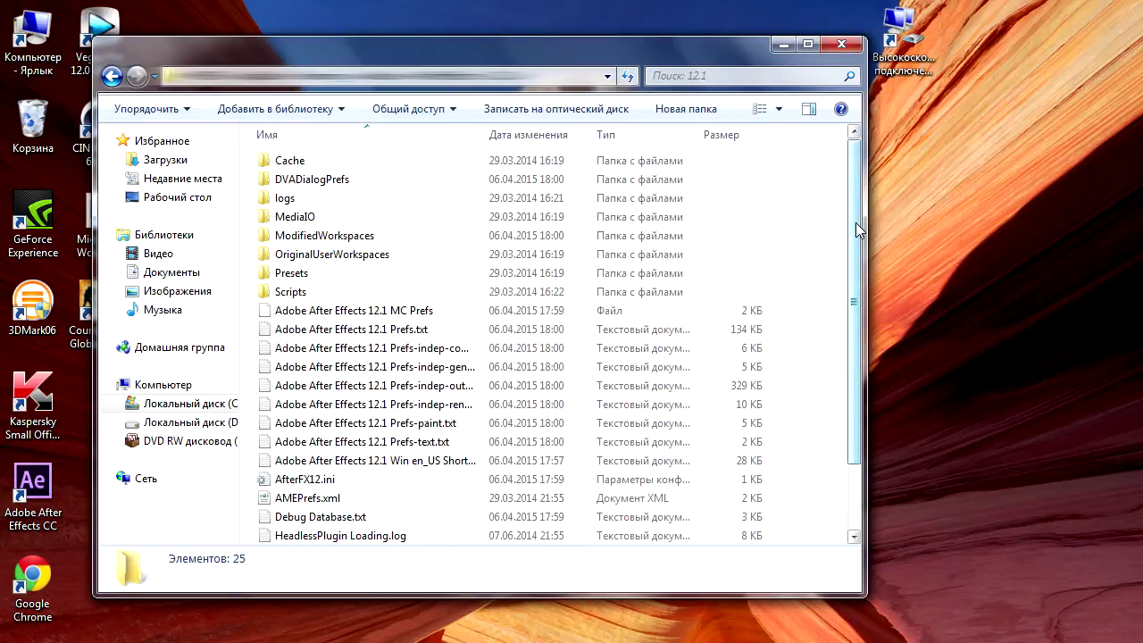
pyautogui.moveTo(855, 223); pyautogui.dragTo(850, 304)
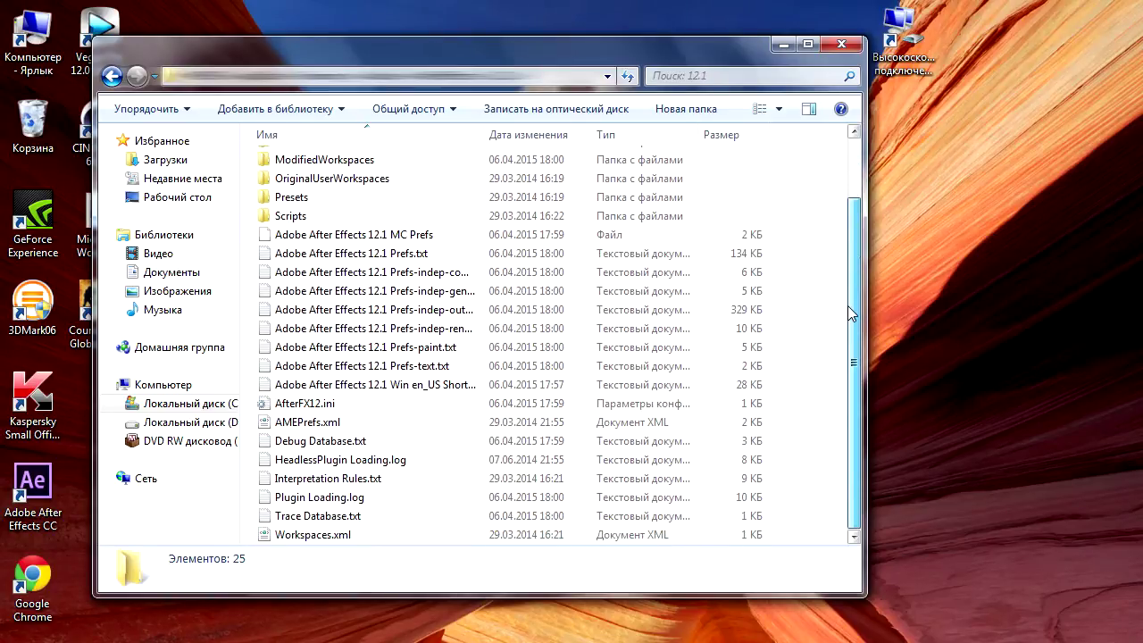
pyautogui.scroll(2, 850, 312)
# Search the 12.1 folder for Shortcuts.txt and open Adobe After Effects 12.1 Win en_US Shortcuts.txt in Notepad.
pyautogui.click(720, 76)
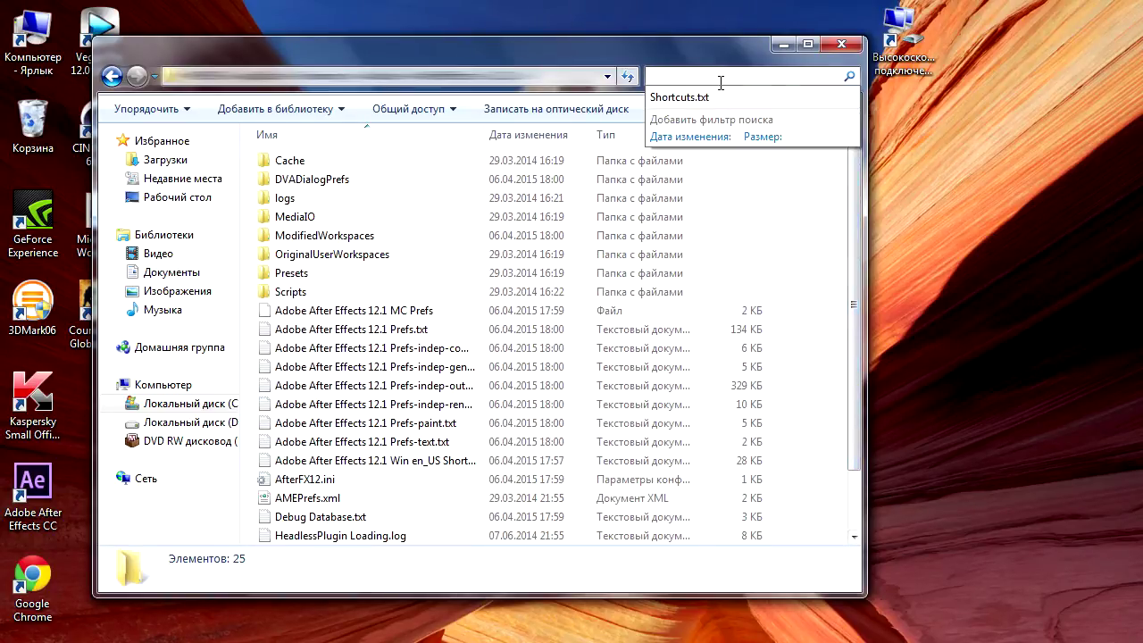
pyautogui.click(681, 98)
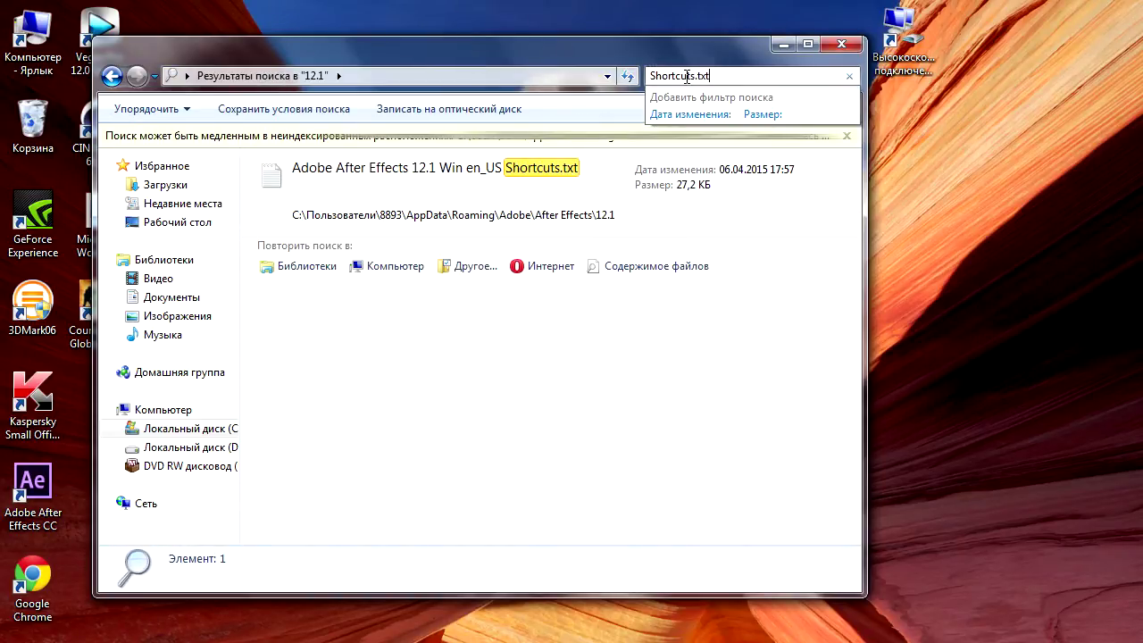
pyautogui.doubleClick(606, 188)
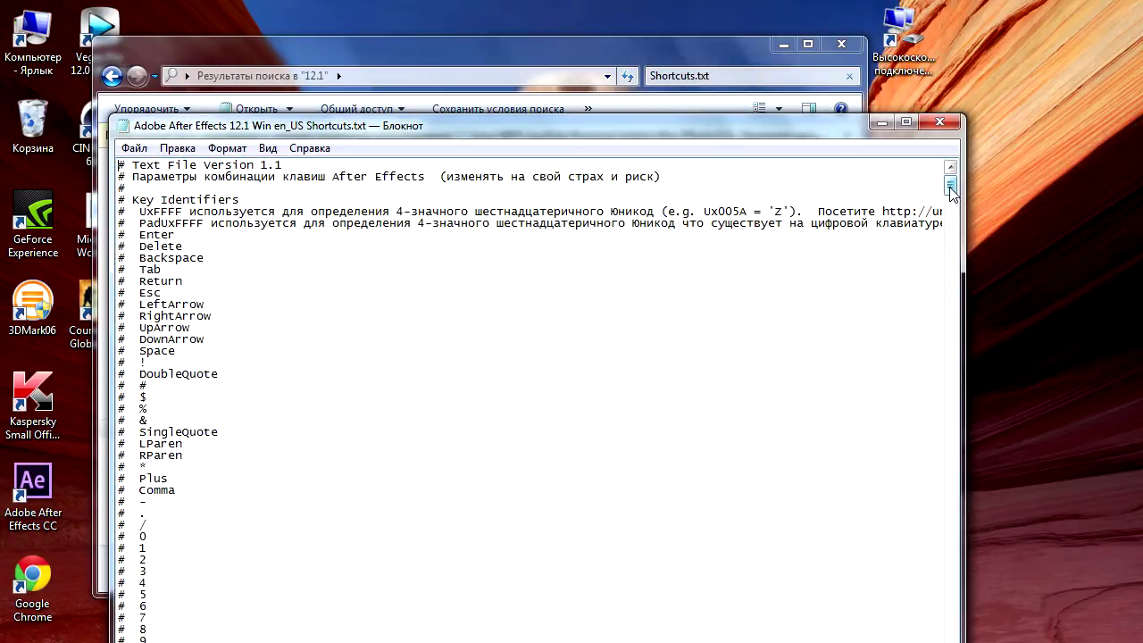
# Scroll the shortcuts file down to the "Undo" = "(Ctrl+Z)" line in the CSwitchboard section.
pyautogui.moveTo(951, 195)
pyautogui.mouseDown()
pyautogui.moveTo(947, 292)
pyautogui.moveTo(959, 188)
pyautogui.moveTo(949, 302)
pyautogui.mouseUp()
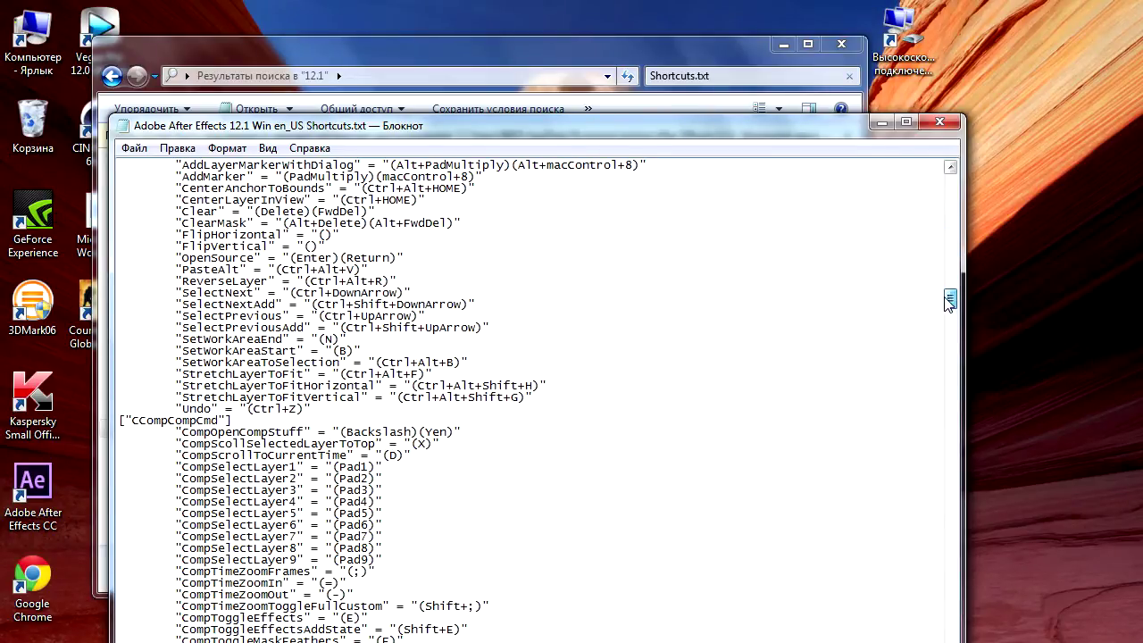
pyautogui.moveTo(949, 302)
pyautogui.mouseDown()
pyautogui.moveTo(932, 363)
pyautogui.moveTo(934, 481)
pyautogui.mouseUp()
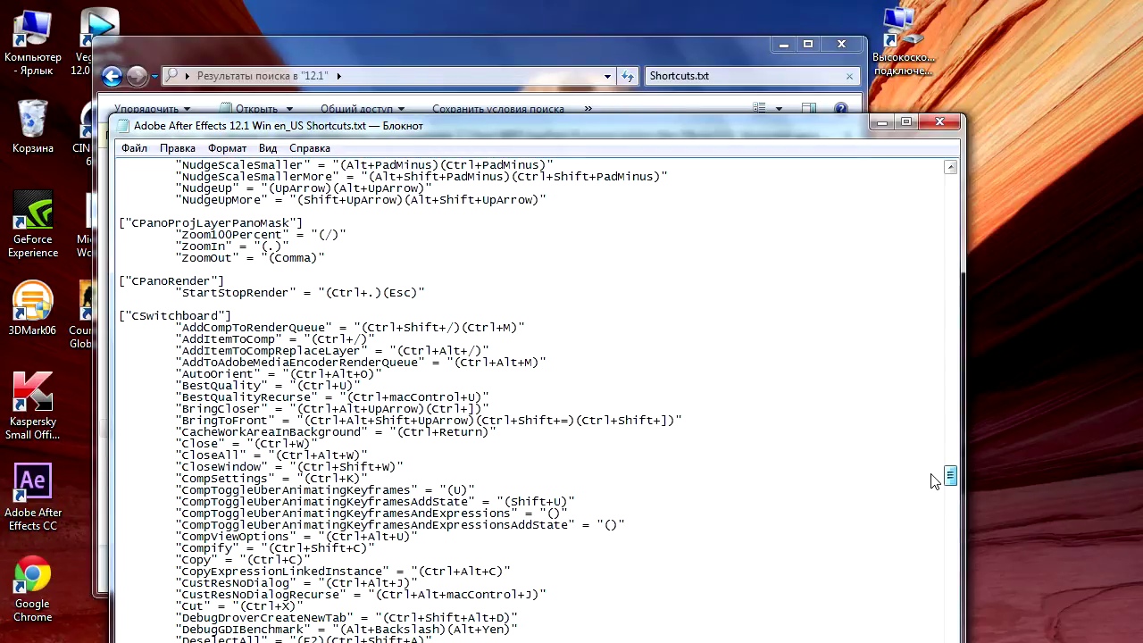
pyautogui.moveTo(935, 481); pyautogui.dragTo(935, 482)
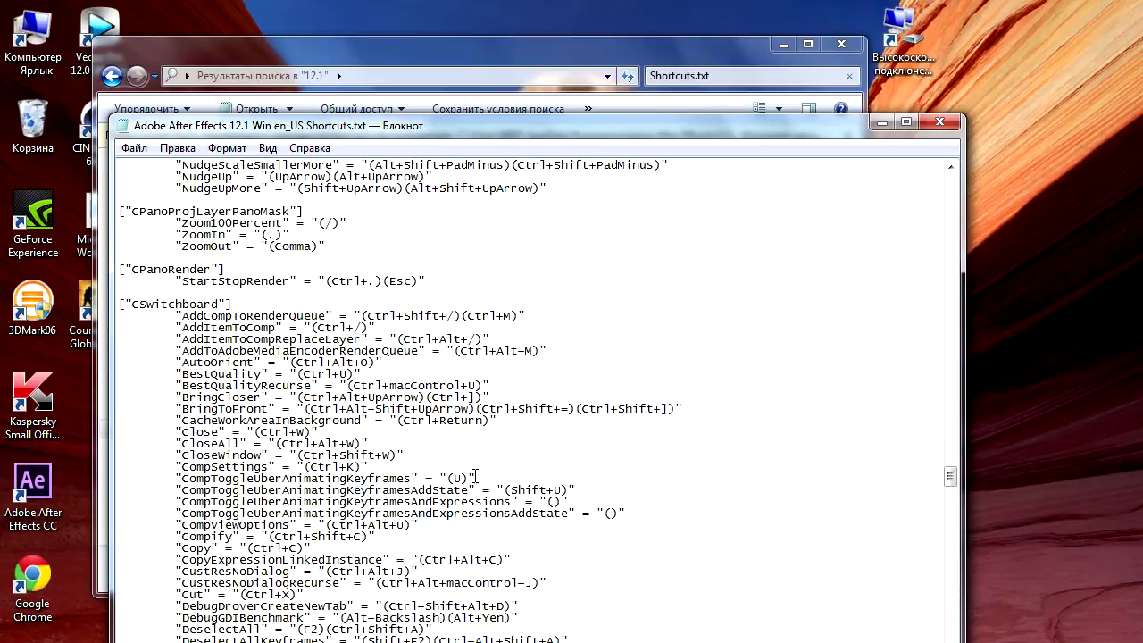
pyautogui.scroll(-9, 475, 475)
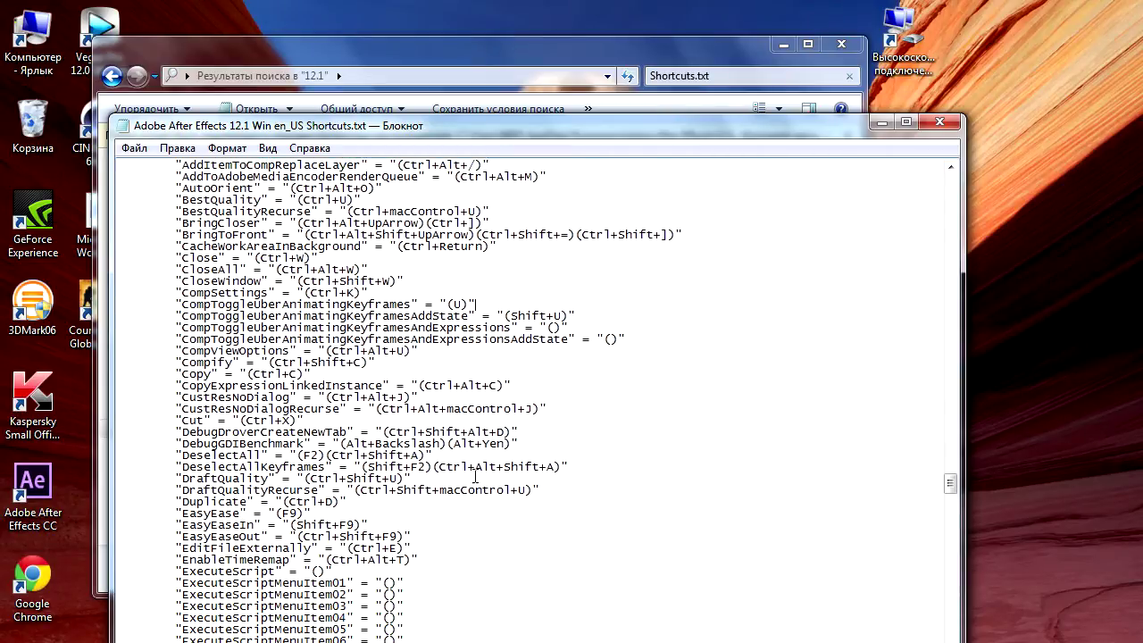
pyautogui.scroll(-2, 475, 476)
pyautogui.scroll(4, 464, 477)
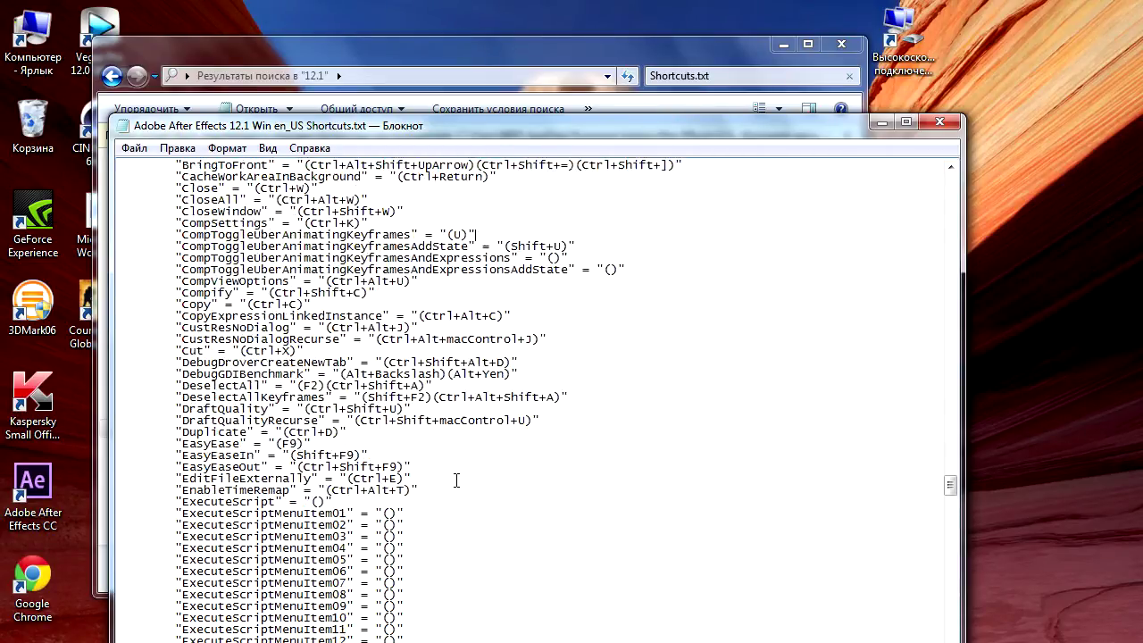
pyautogui.scroll(-3, 456, 480)
pyautogui.scroll(-2, 456, 480)
pyautogui.scroll(-9, 456, 480)
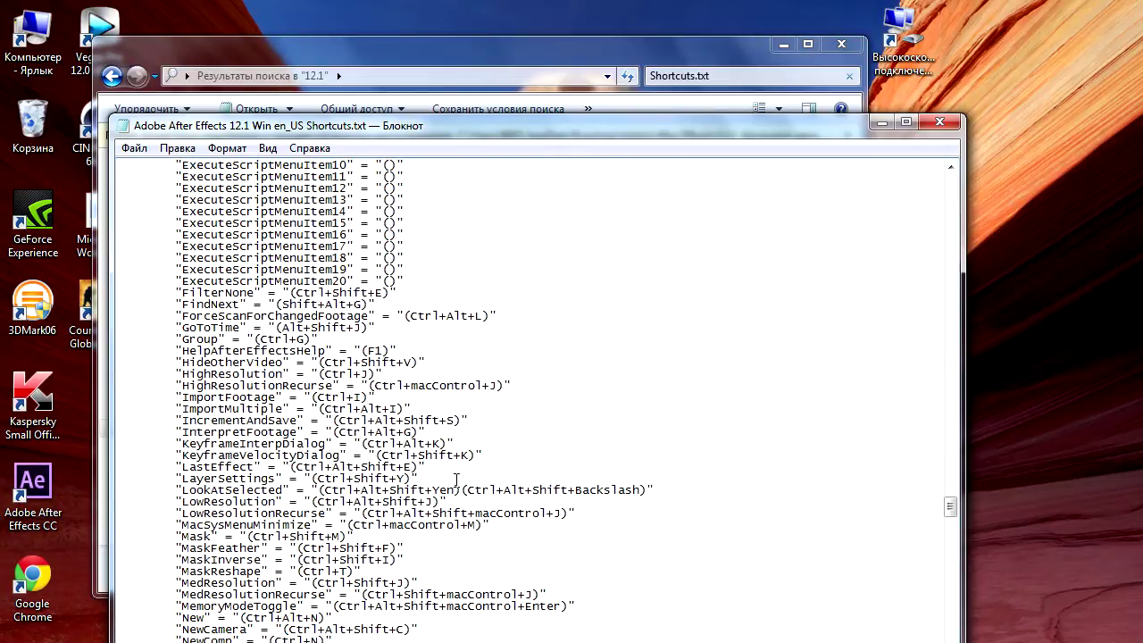
pyautogui.scroll(-1, 457, 481)
pyautogui.scroll(-3, 456, 481)
pyautogui.scroll(-4, 456, 480)
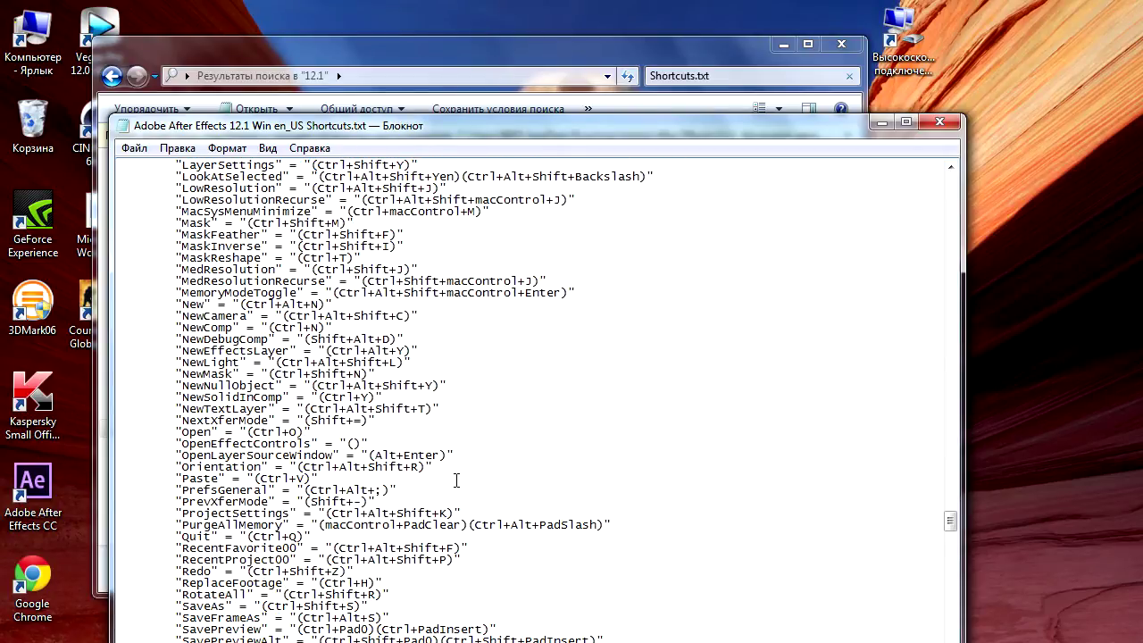
pyautogui.scroll(-4, 456, 480)
pyautogui.scroll(-6, 456, 480)
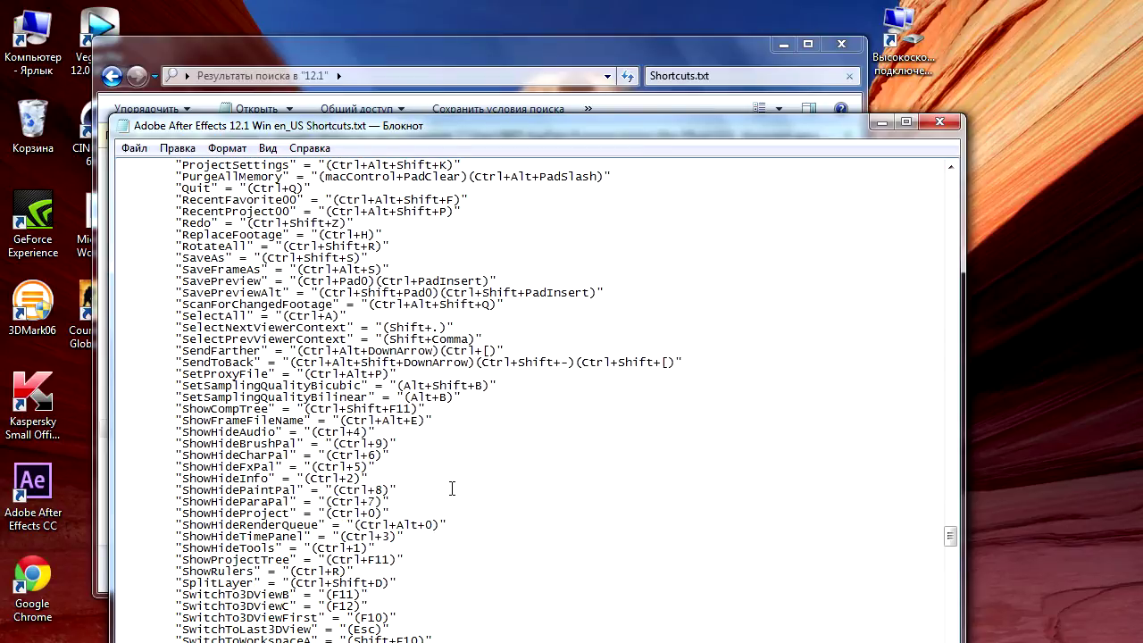
pyautogui.scroll(-5, 378, 557)
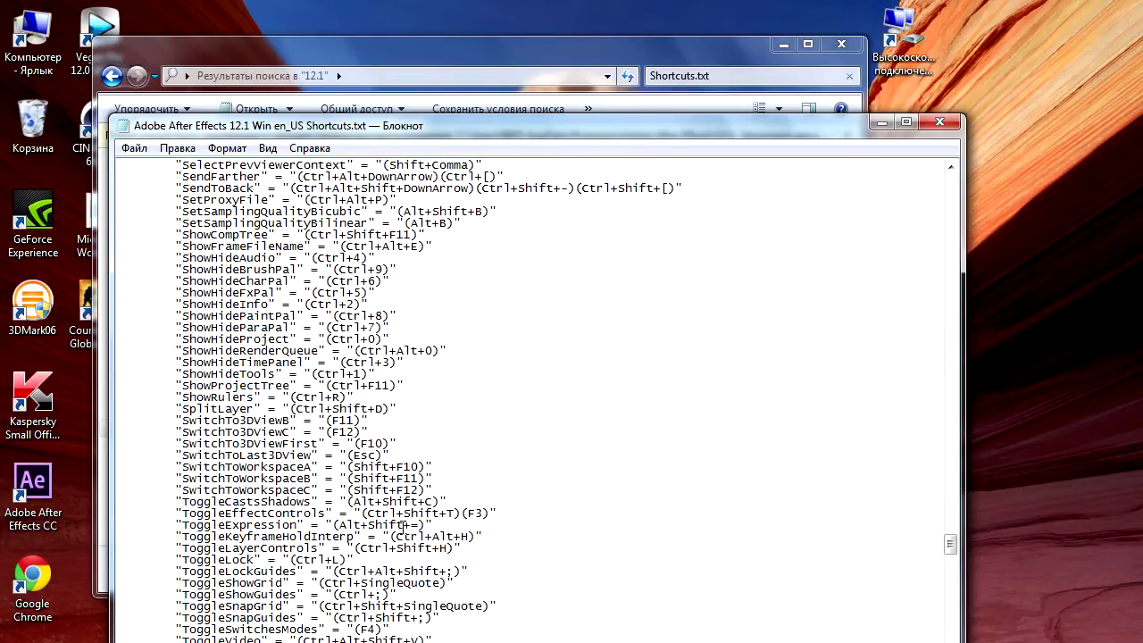
pyautogui.scroll(-4, 369, 621)
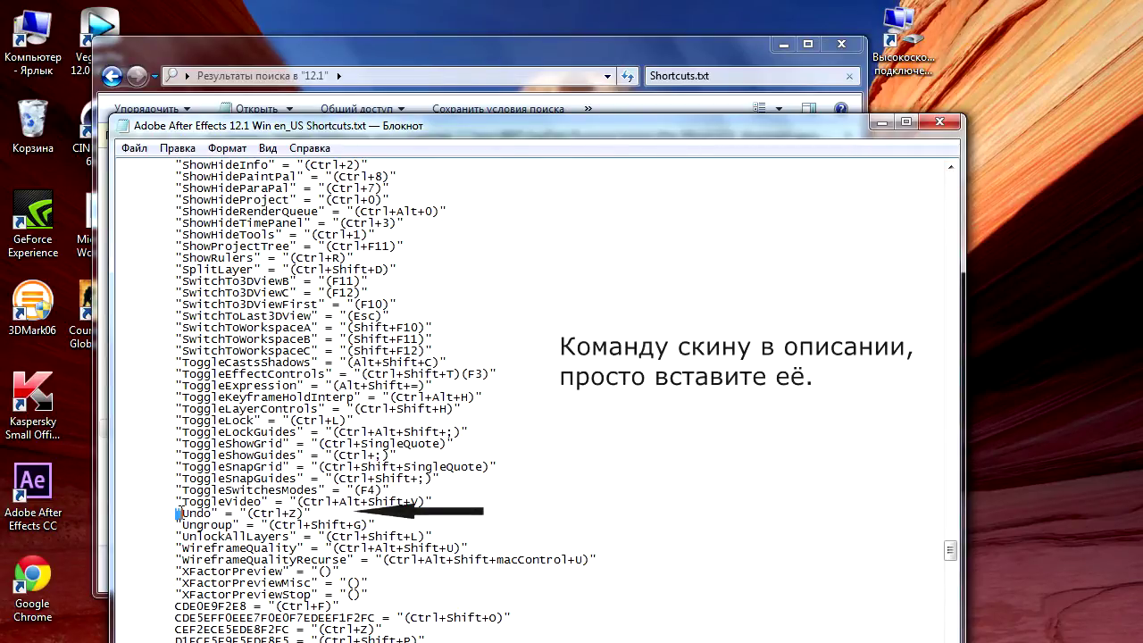
# Put the cursor on the Undo line and raise the Notepad window so the following lines show.
pyautogui.moveTo(172, 515); pyautogui.dragTo(168, 511)
pyautogui.click(189, 509)
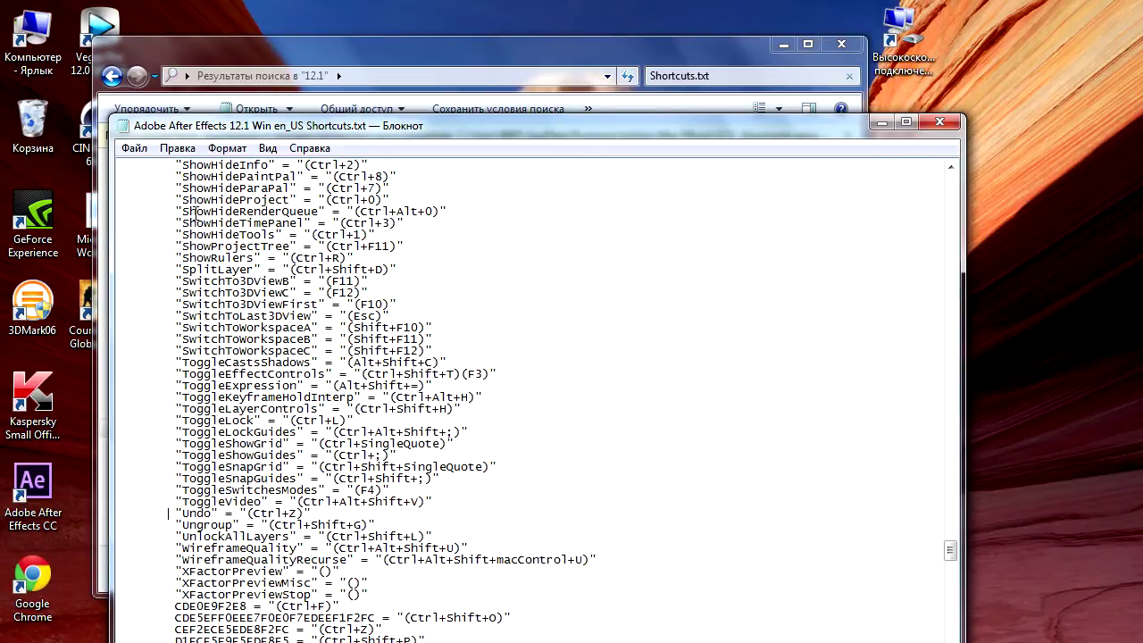
pyautogui.scroll(-1, 215, 224)
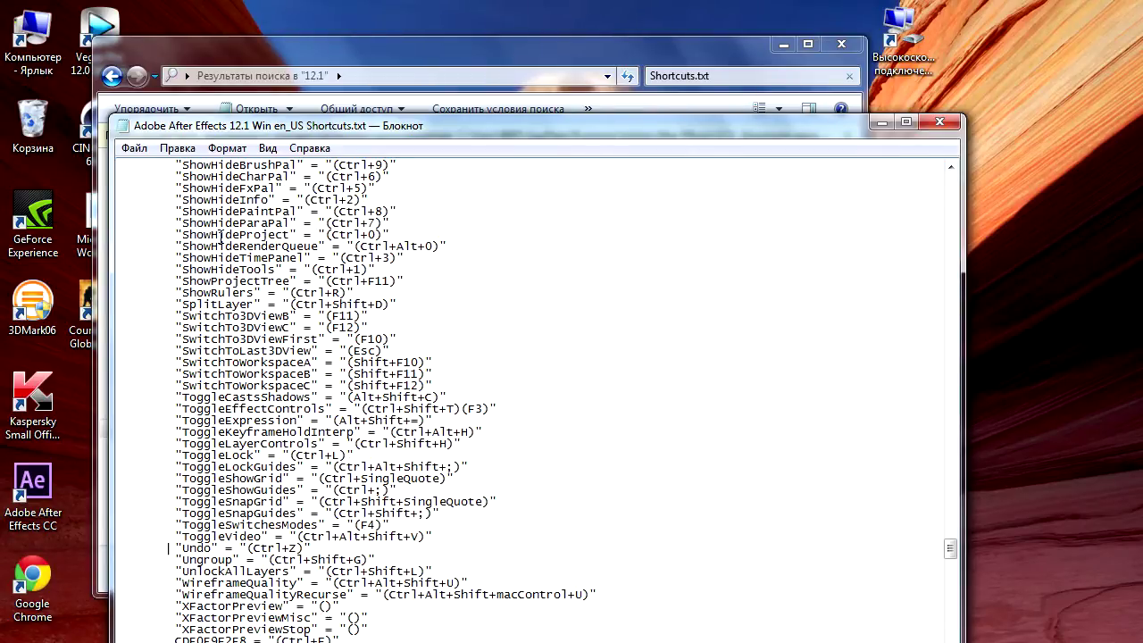
pyautogui.scroll(1, 224, 350)
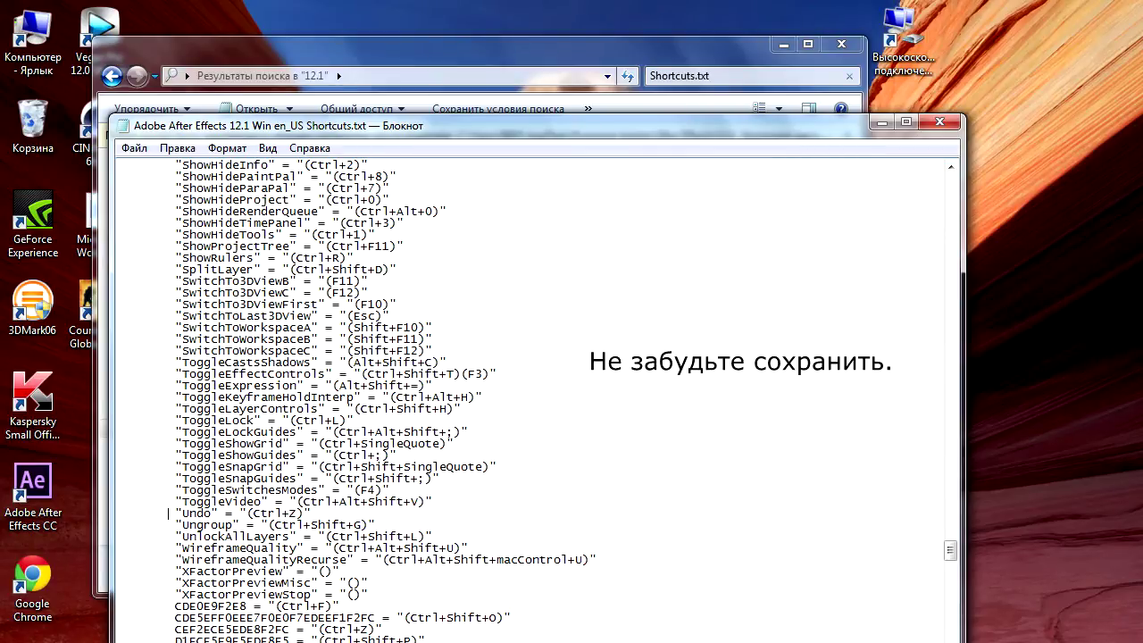
pyautogui.moveTo(418, 126); pyautogui.dragTo(418, 81)
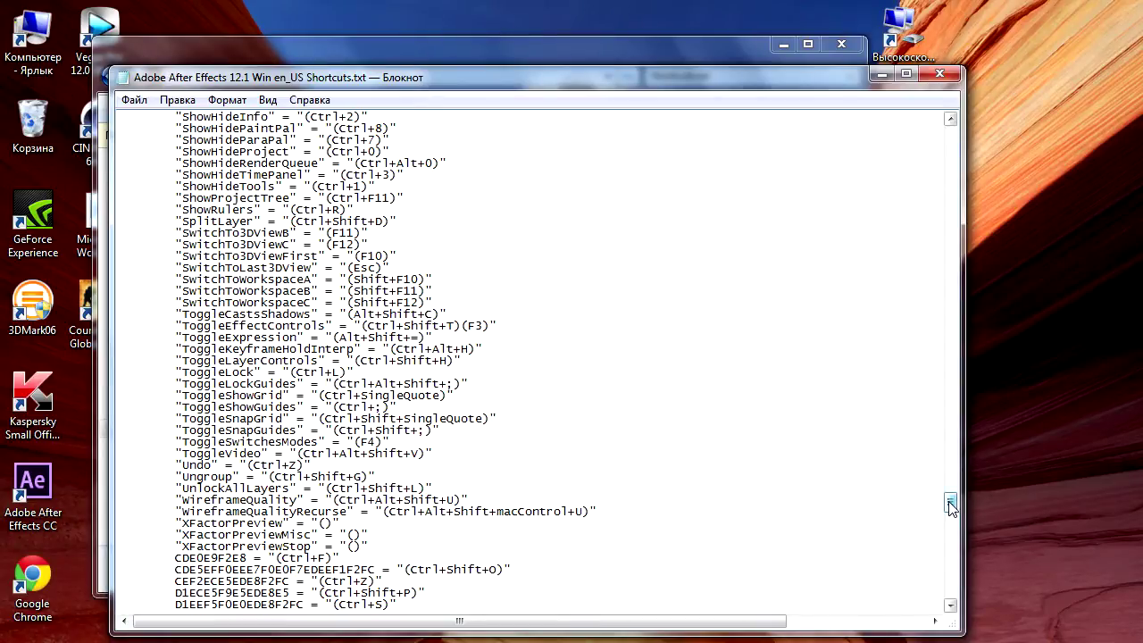
# Run After Effects CC as administrator, dismiss the QuickTime warning and close the Welcome screen.
pyautogui.rightClick(27, 505)
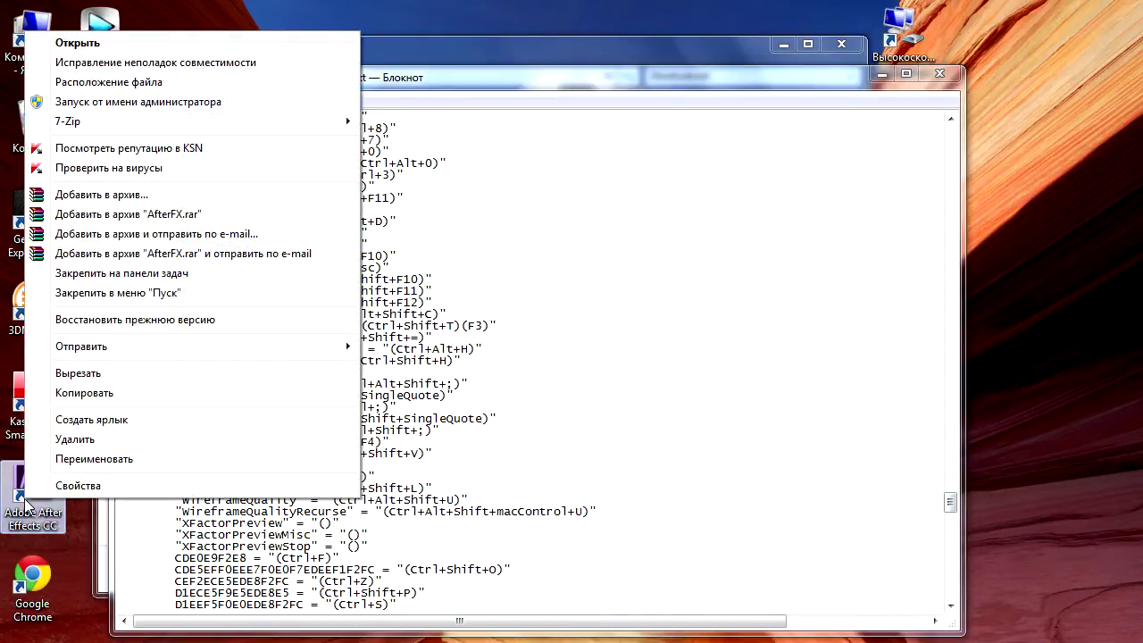
pyautogui.click(98, 101)
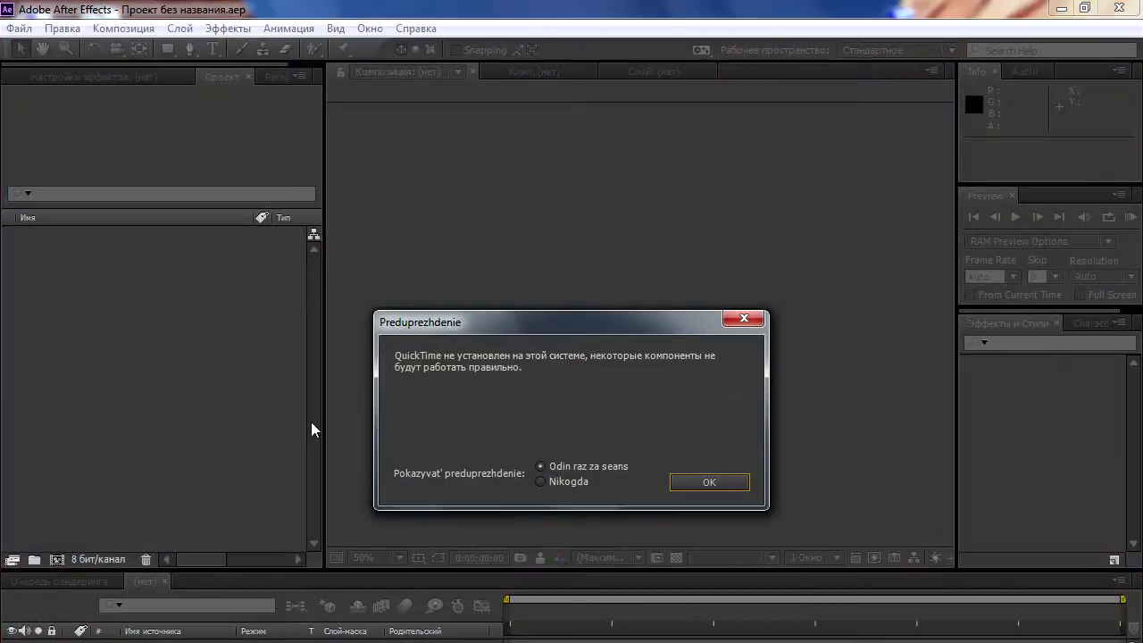
pyautogui.click(755, 321)
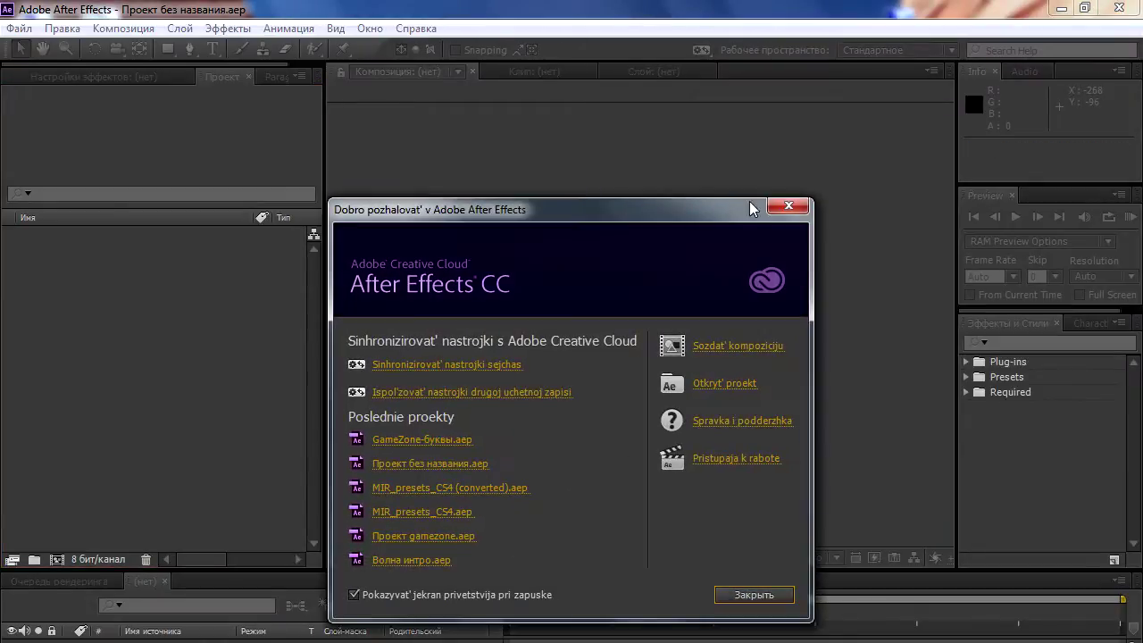
pyautogui.click(777, 210)
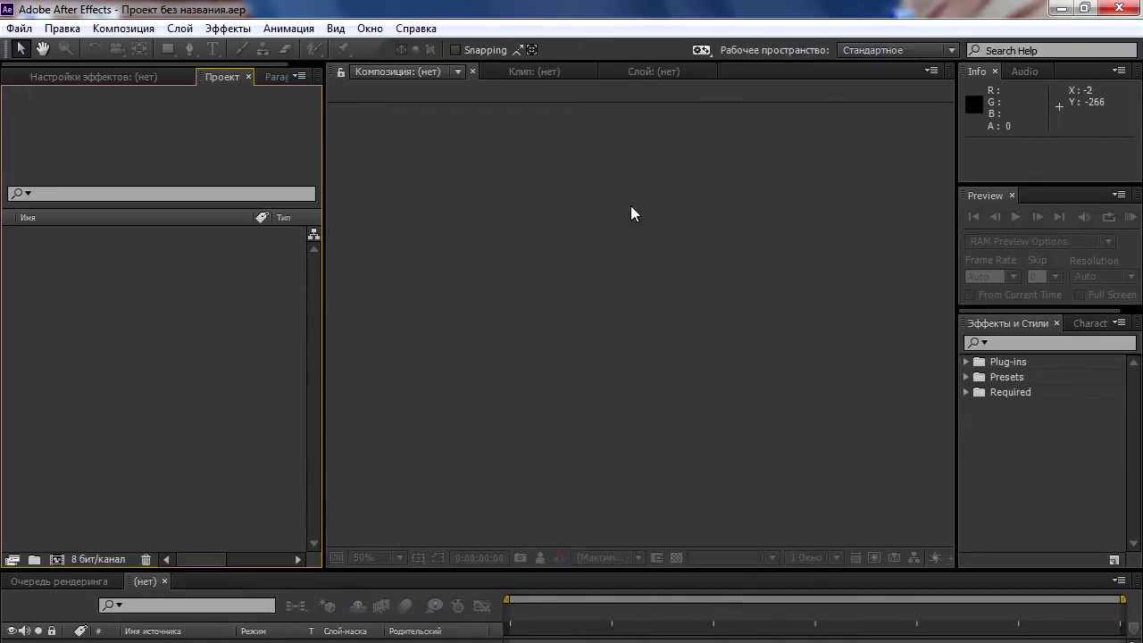
# Check the Edit menu's Undo entry, then close the menu without choosing anything.
pyautogui.click(62, 28)
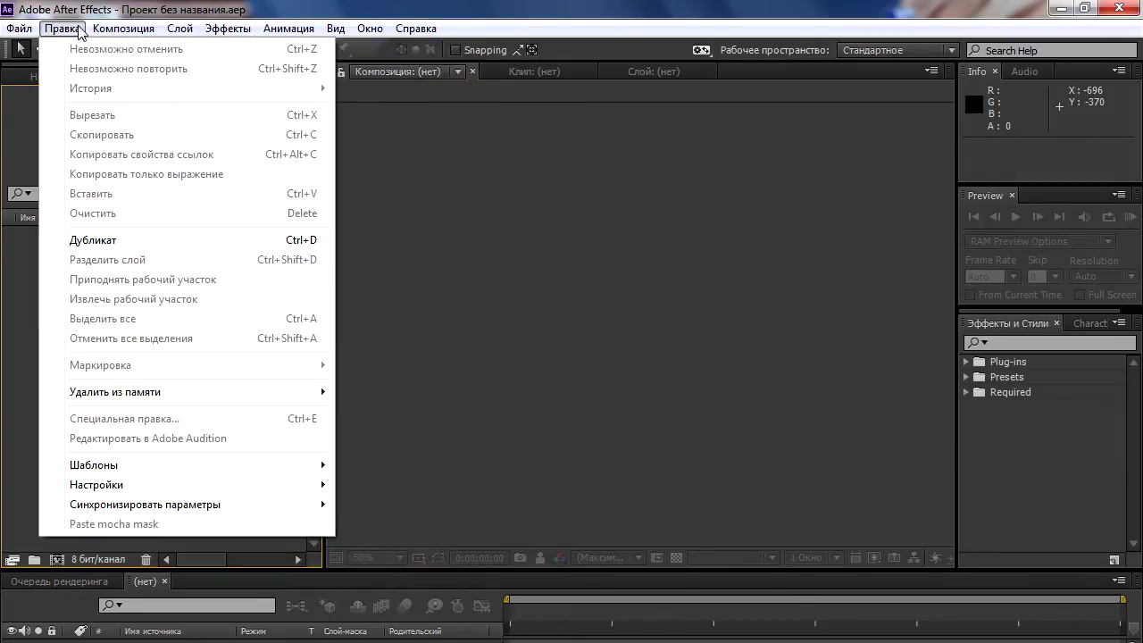
pyautogui.click(1, 398)
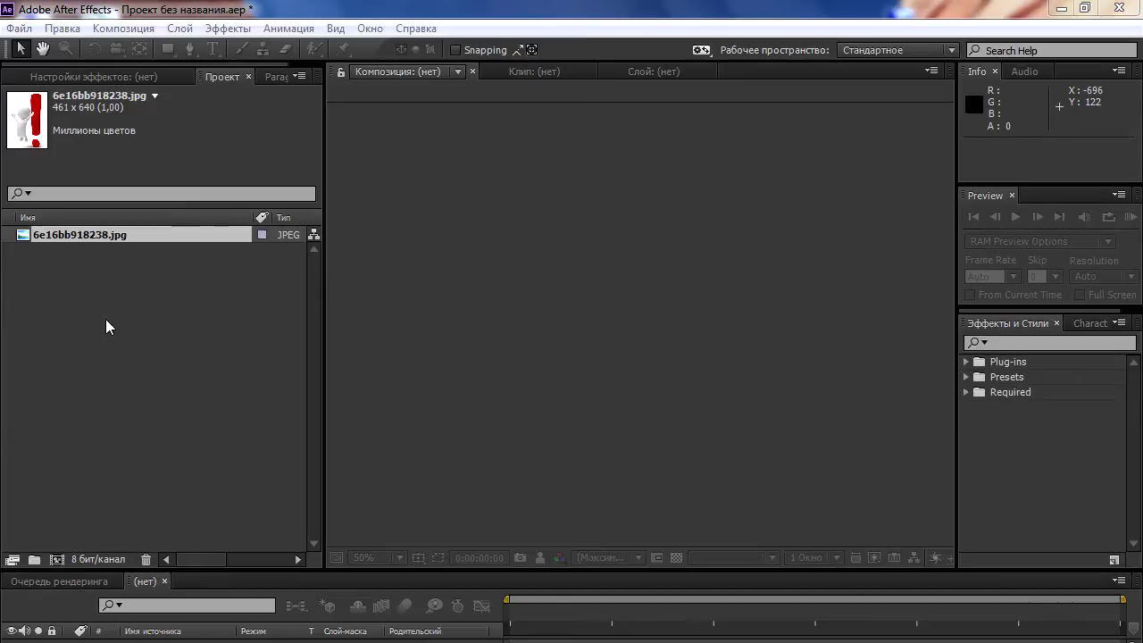
# Create a 6e16bb918238 composition from the jpg and resize the After Effects window to fit the screen.
pyautogui.moveTo(64, 239)
pyautogui.mouseDown()
pyautogui.moveTo(205, 639)
pyautogui.moveTo(205, 625)
pyautogui.mouseUp()
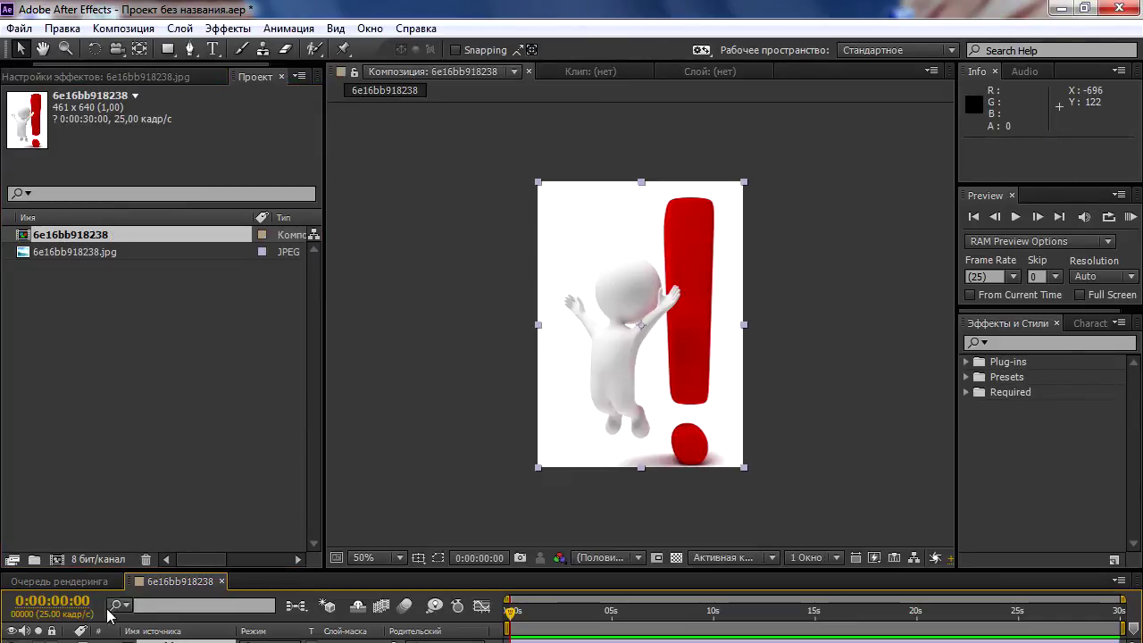
pyautogui.click(1083, 8)
pyautogui.moveTo(639, 43)
pyautogui.mouseDown()
pyautogui.moveTo(573, 19)
pyautogui.moveTo(582, 17)
pyautogui.mouseUp()
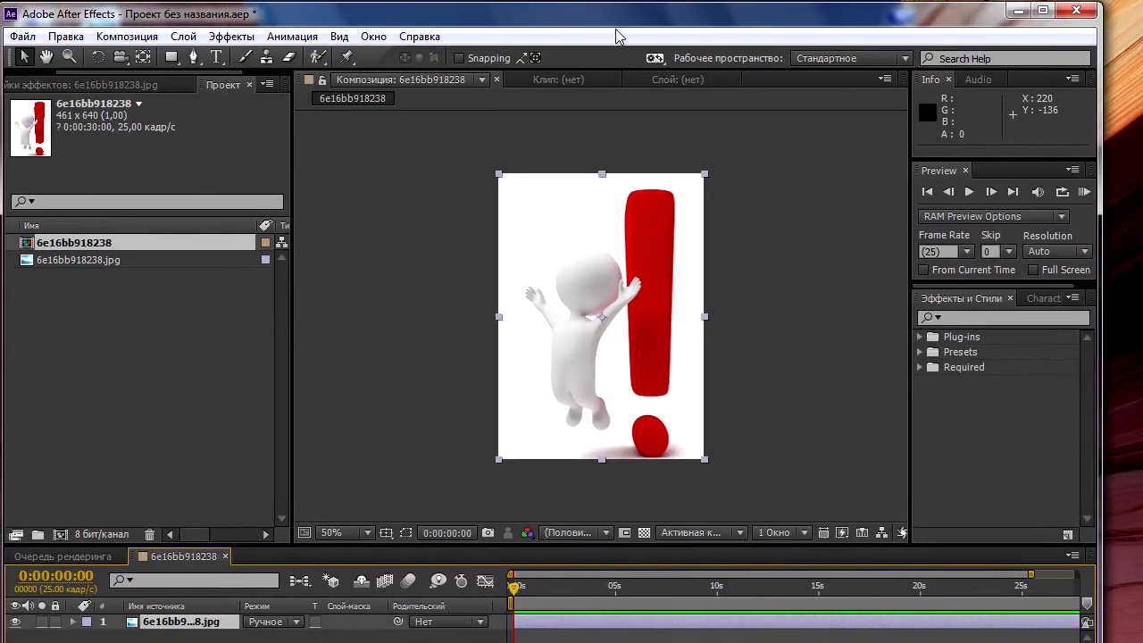
pyautogui.moveTo(1100, 640); pyautogui.dragTo(1120, 631)
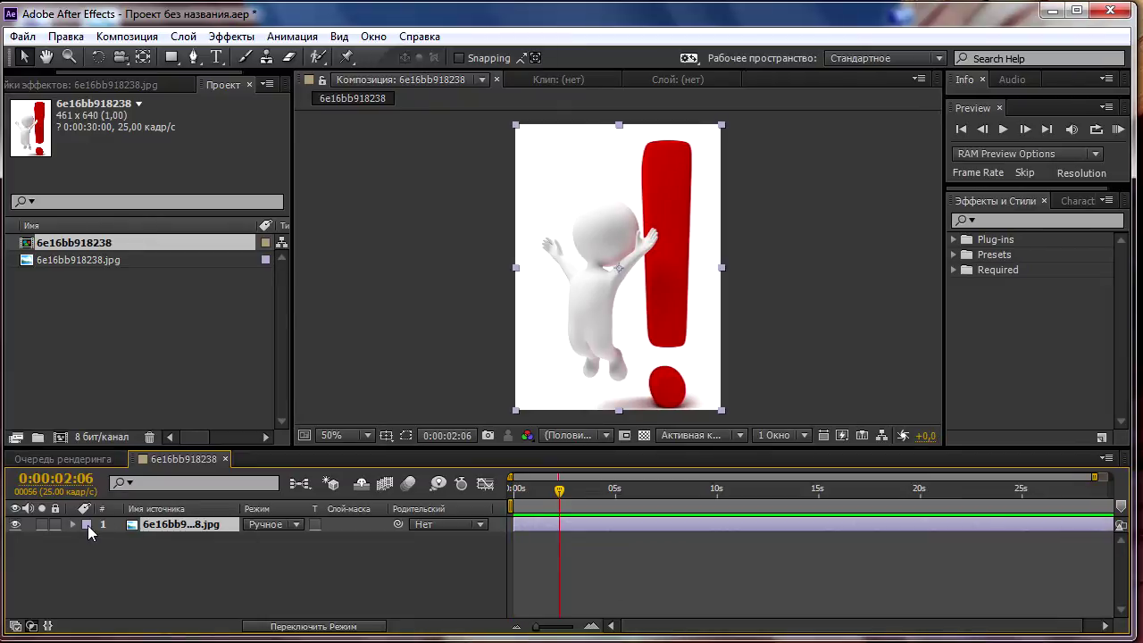
# Keyframe the layer's Anchor Point at about 2 s and 4 s (X 283,5), then preview it.
pyautogui.click(73, 525)
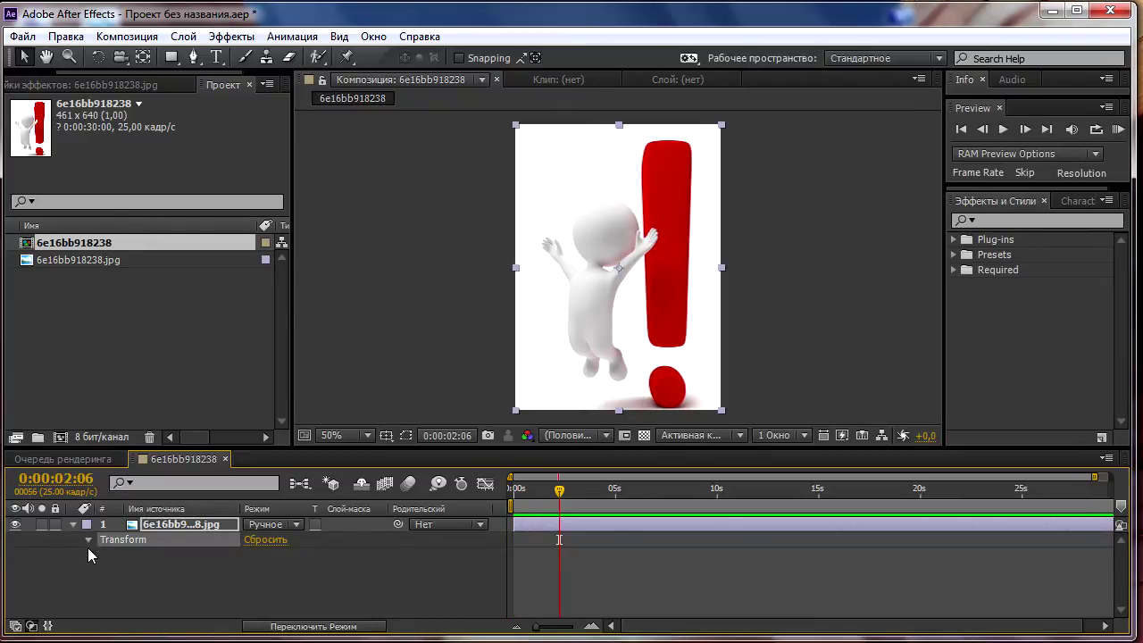
pyautogui.click(87, 545)
pyautogui.click(118, 551)
pyautogui.moveTo(567, 495); pyautogui.dragTo(613, 493)
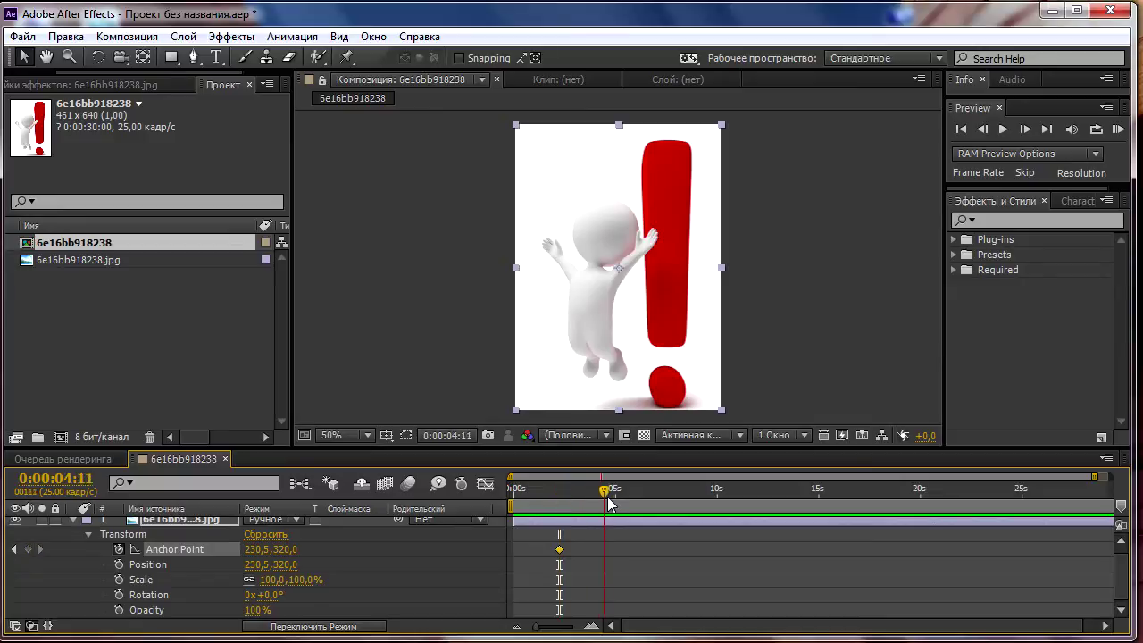
pyautogui.moveTo(257, 549); pyautogui.dragTo(327, 578)
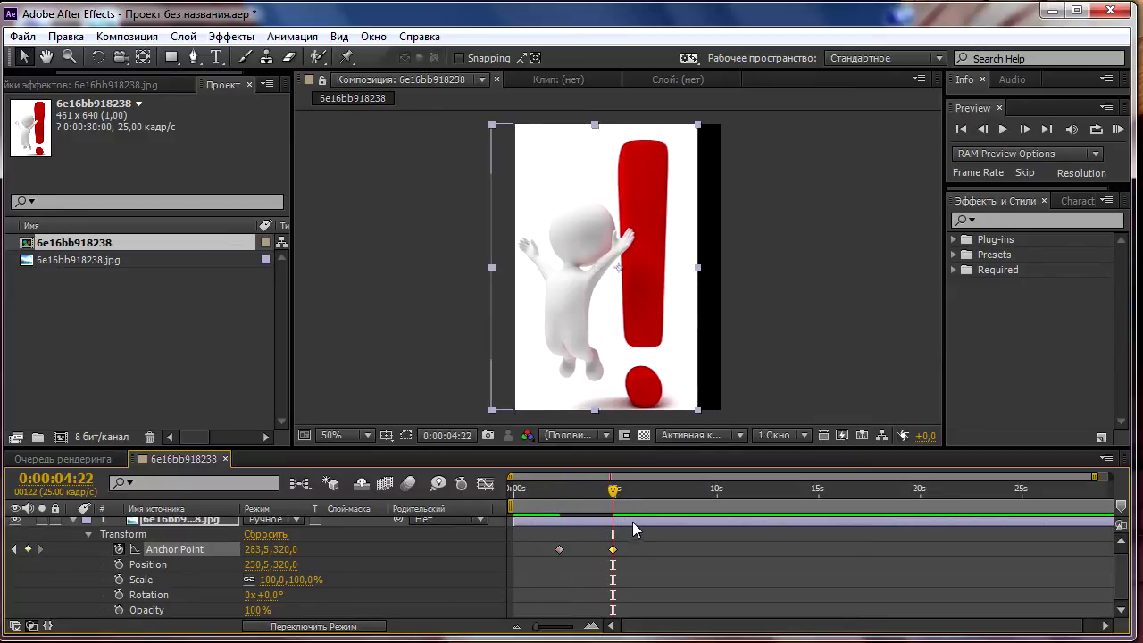
pyautogui.moveTo(613, 495); pyautogui.dragTo(557, 493)
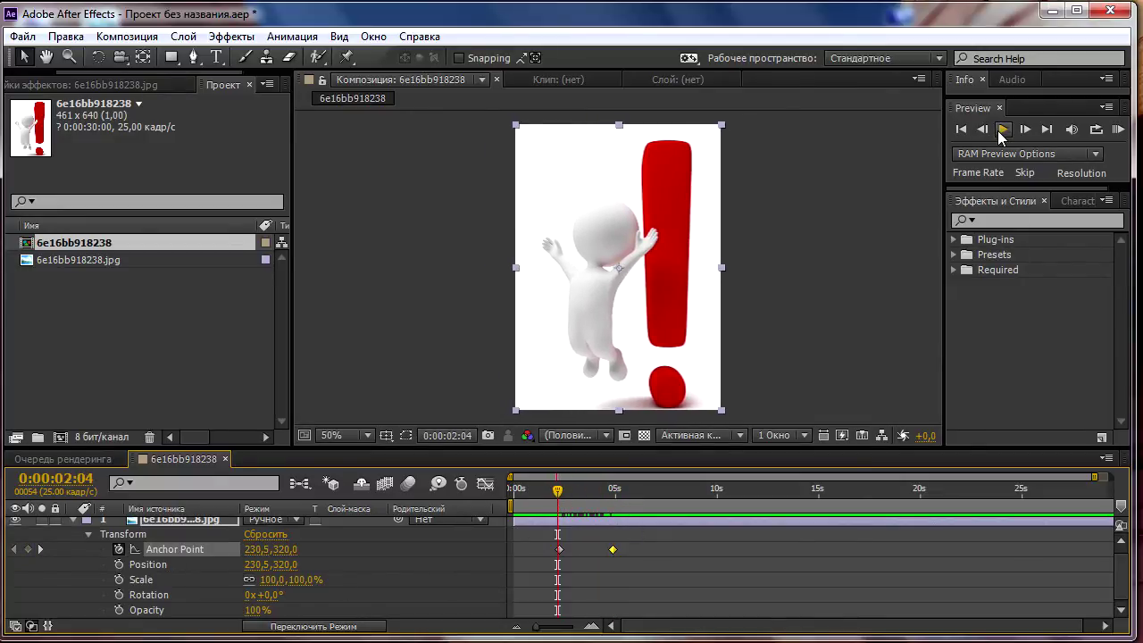
pyautogui.click(1002, 129)
pyautogui.click(1002, 129)
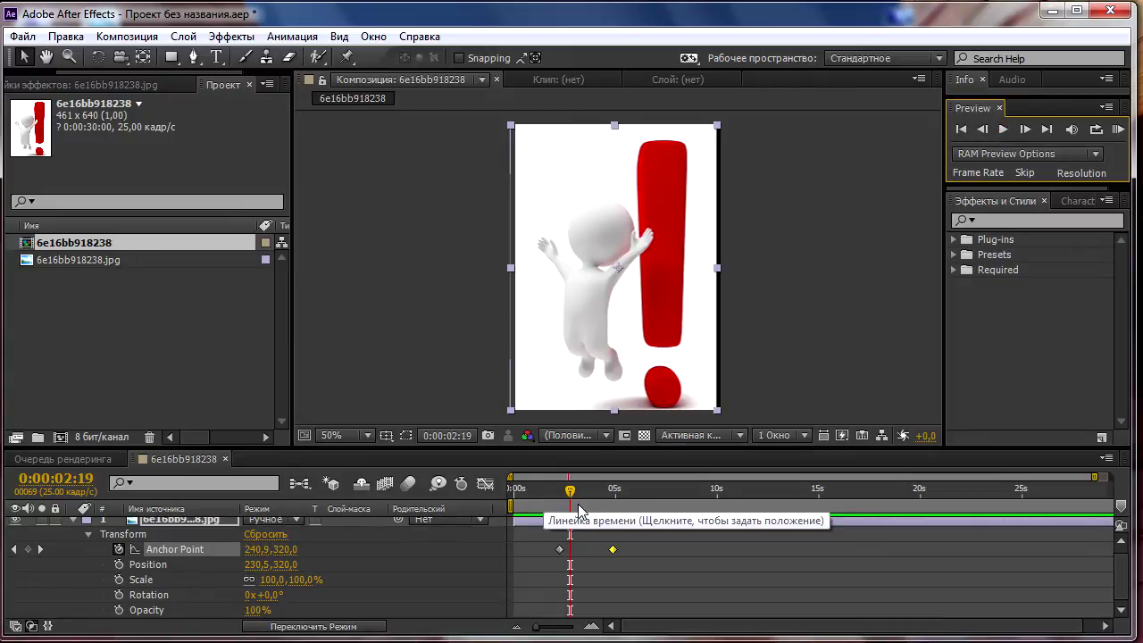
# Undo with Ctrl+Z, redo with Ctrl+Shift+Z to restore the composition, then check Edit > Undo.
pyautogui.hotkey('ctrl', 'z')
pyautogui.hotkey('ctrl', 'z')
pyautogui.hotkey('ctrl', 'z')
pyautogui.hotkey('ctrl', 'z')
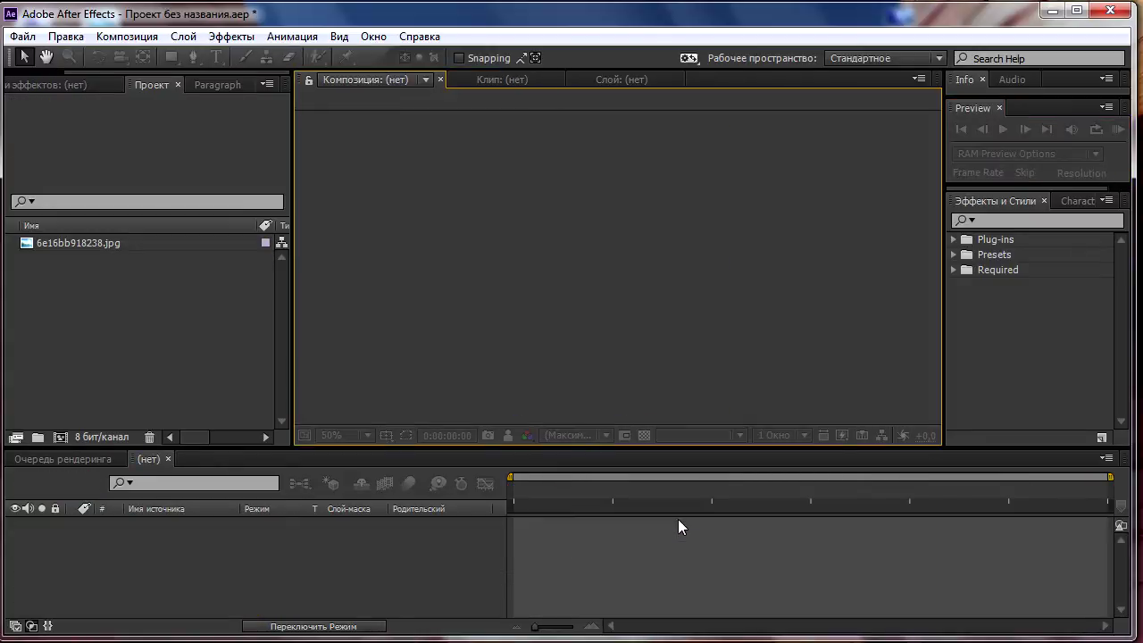
pyautogui.hotkey('ctrl', 'shift', 'z')
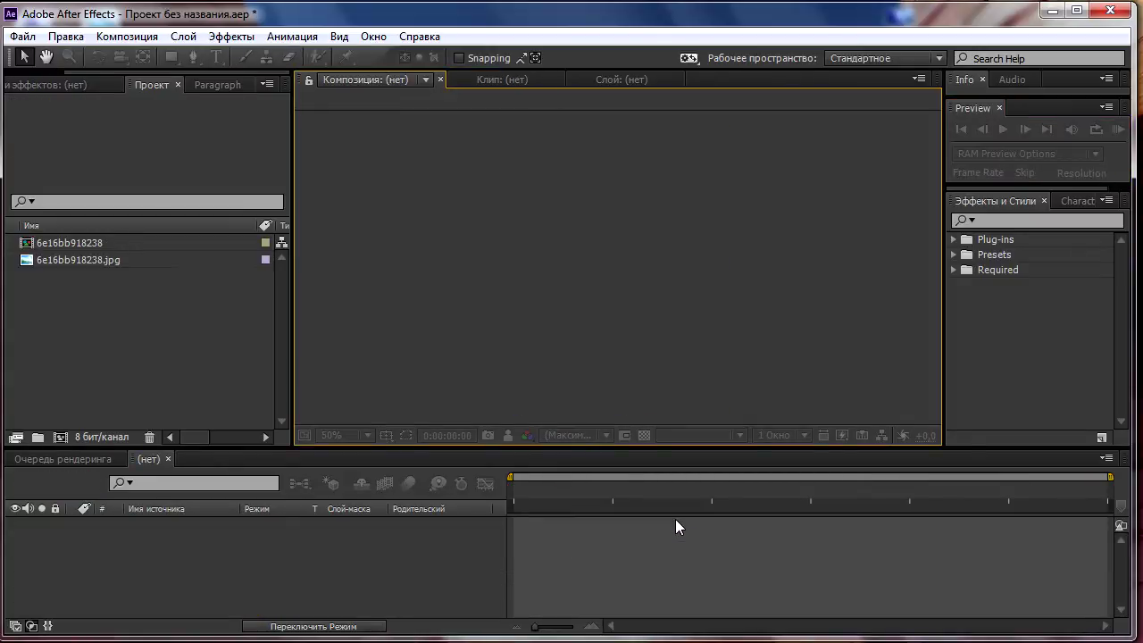
pyautogui.click(366, 550)
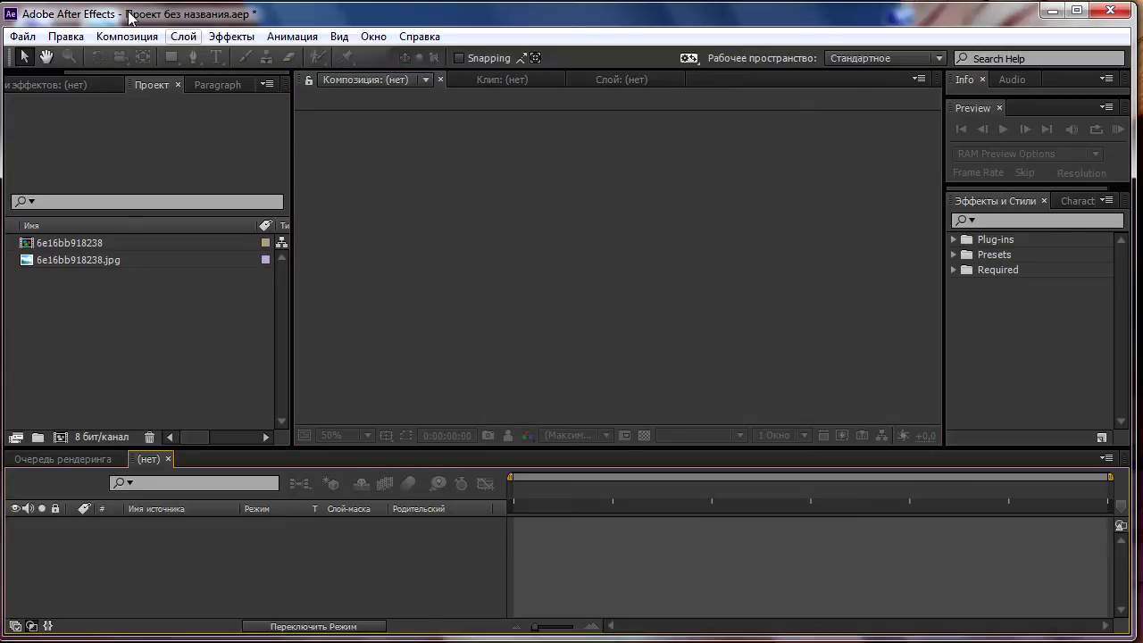
pyautogui.click(65, 37)
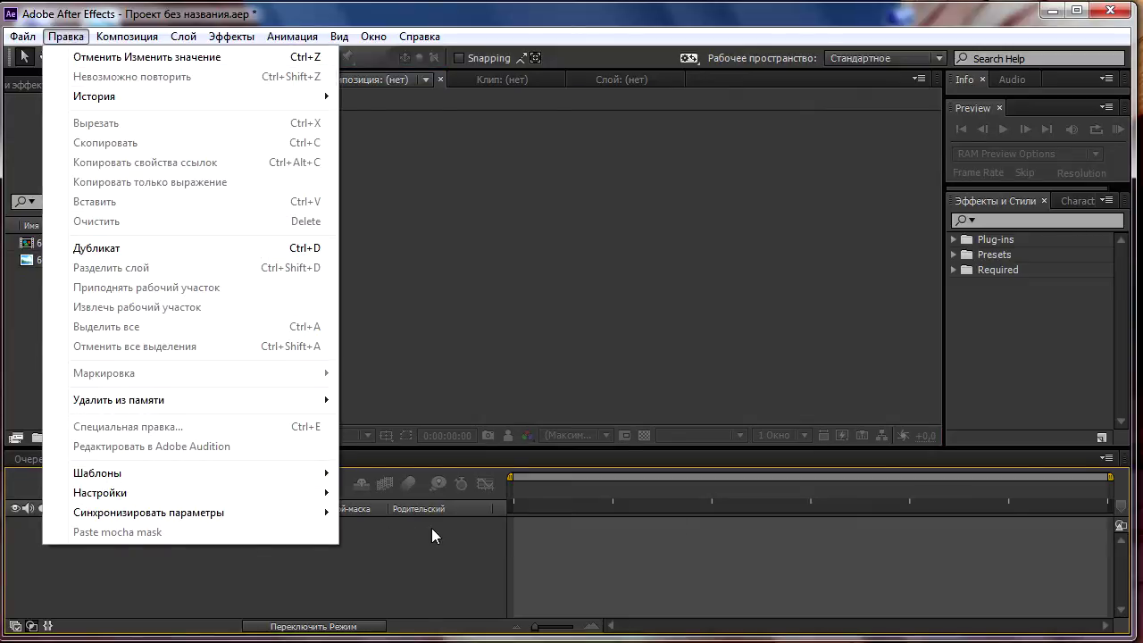
pyautogui.click(172, 275)
pyautogui.click(174, 328)
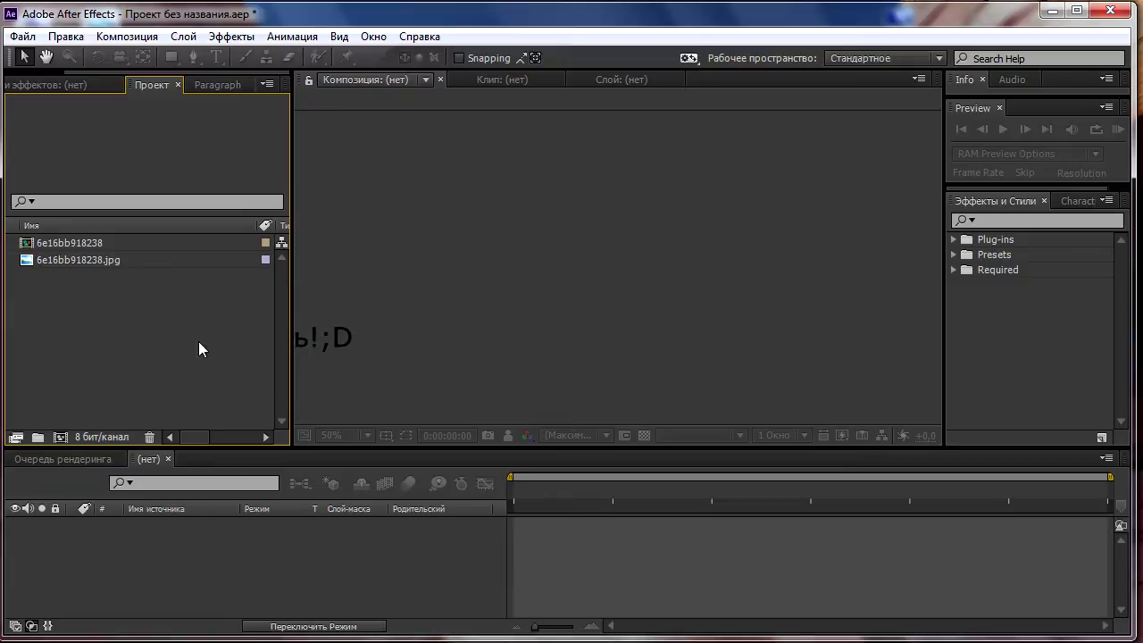